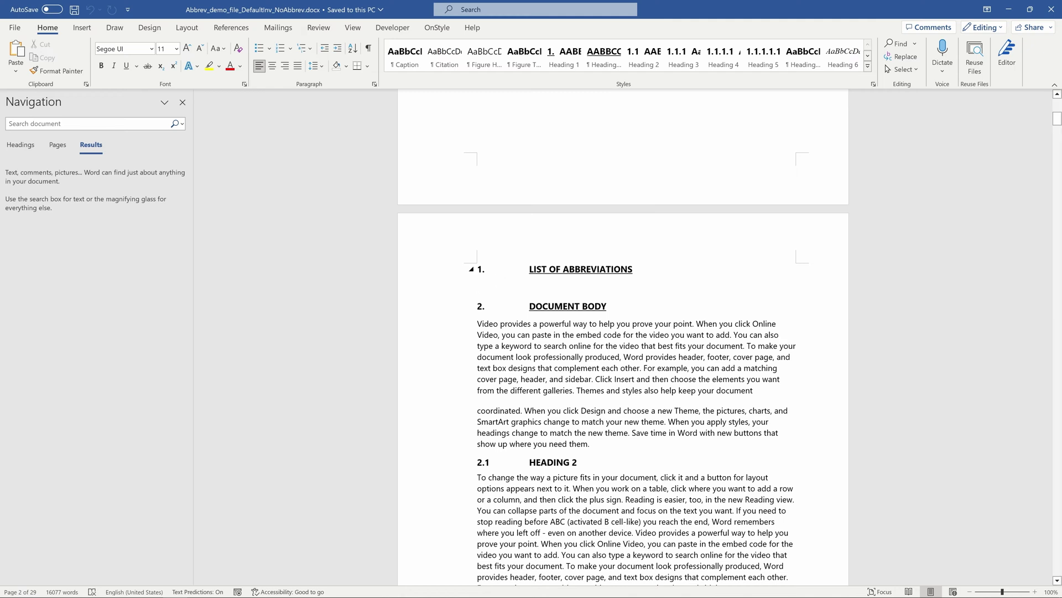
- Select all matches of the wildcard pattern [A-Z,0-9]{2,} in the main document
left_click(183, 124)
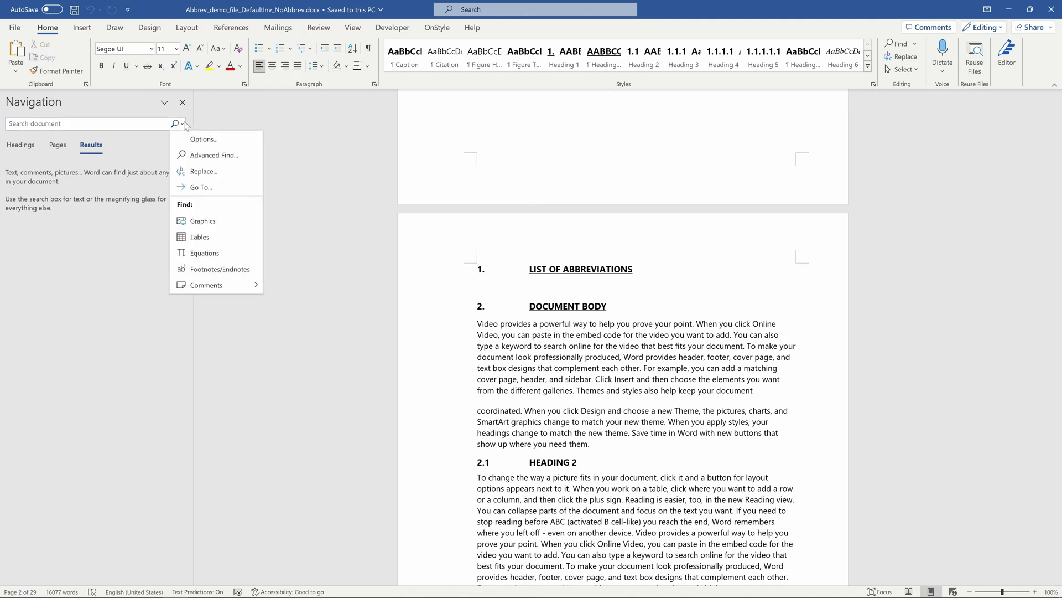
left_click(202, 157)
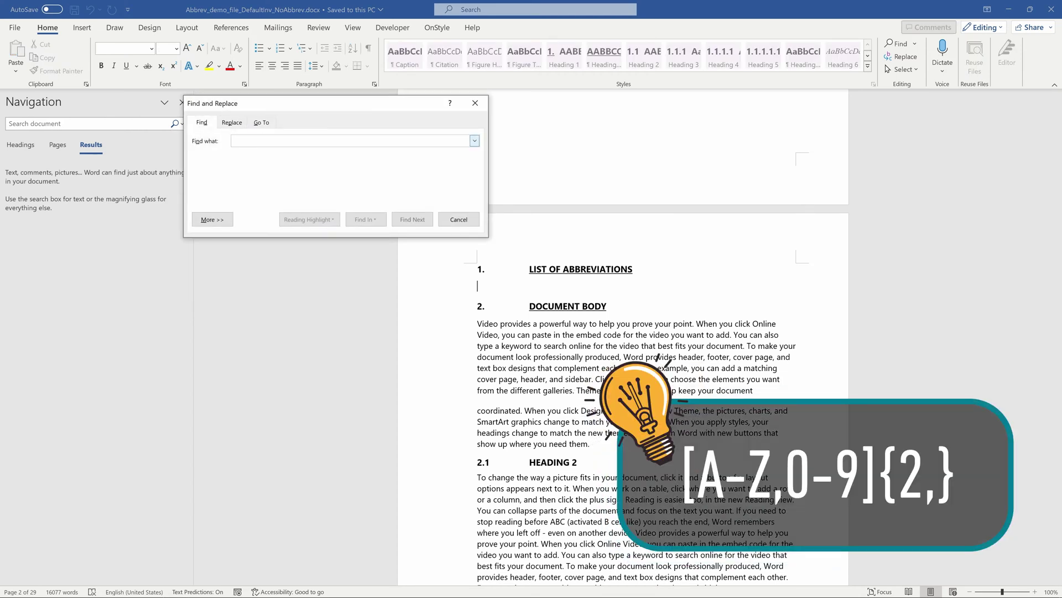
type("[A-Z,0-9]{2,}")
left_click(214, 219)
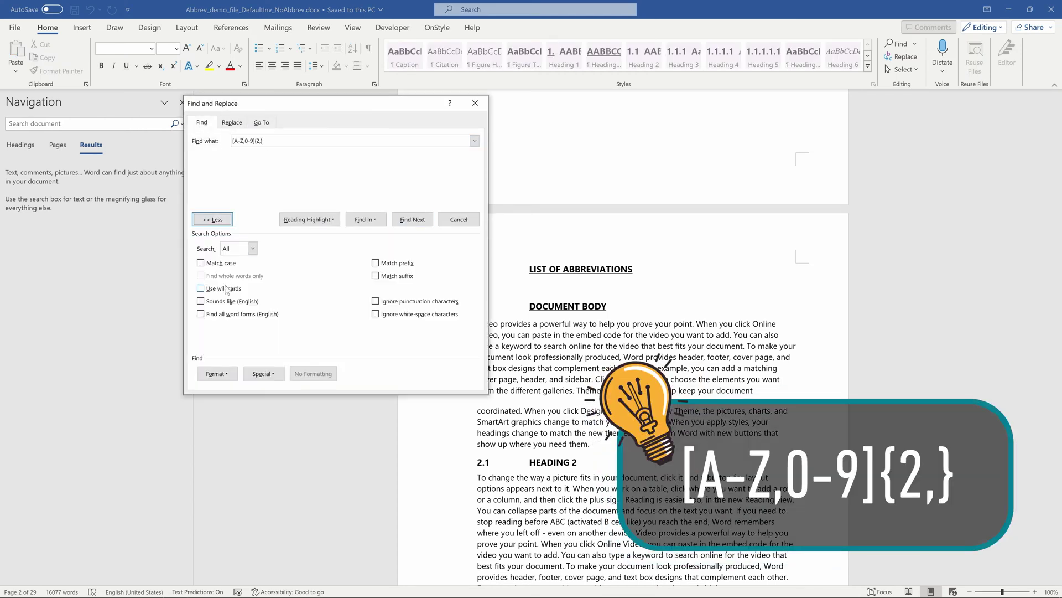
left_click(226, 289)
left_click(365, 221)
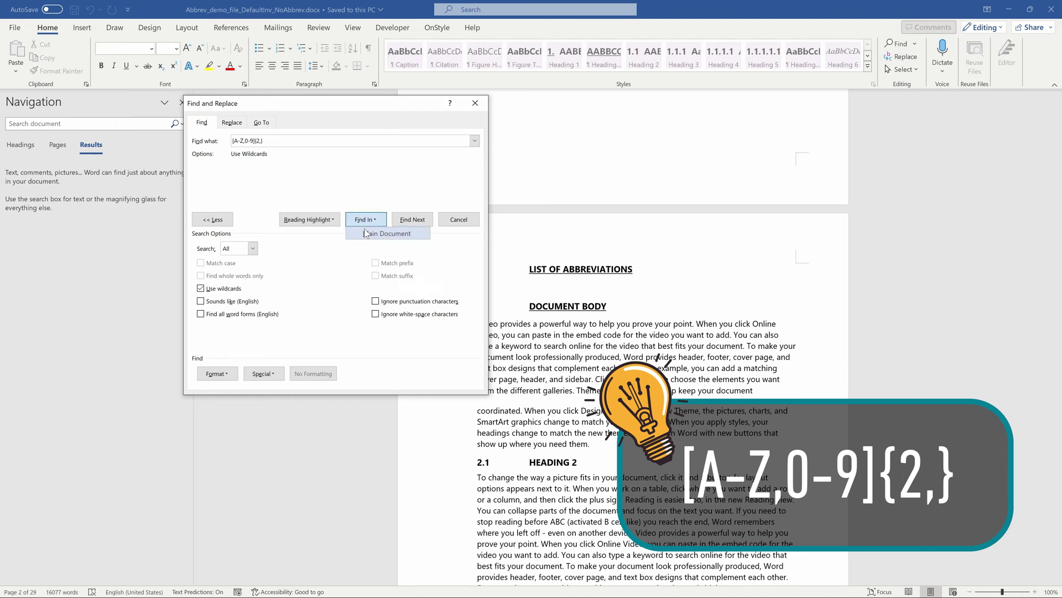
left_click(375, 234)
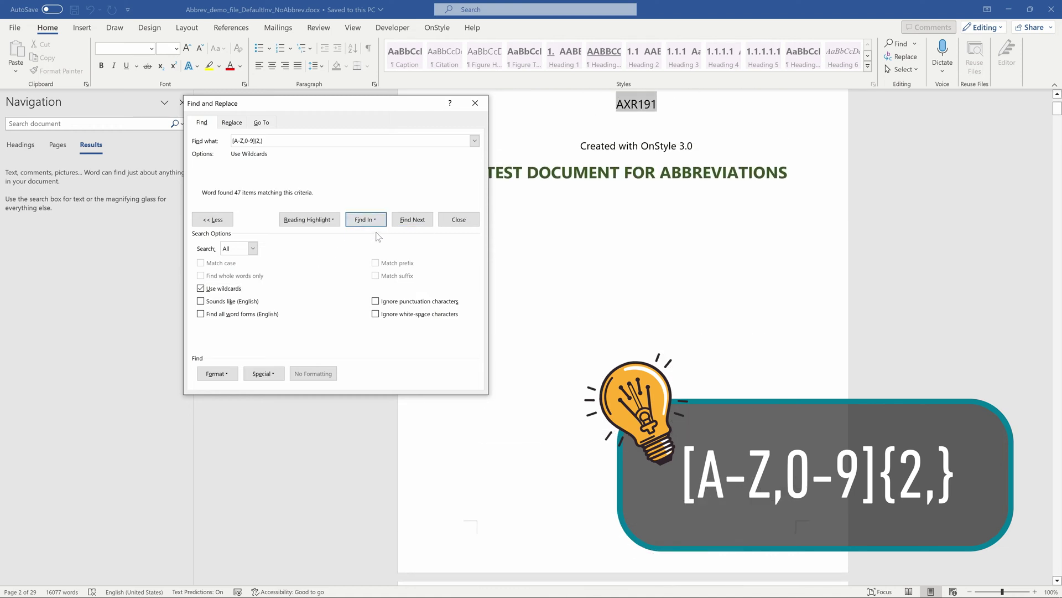
left_click(459, 220)
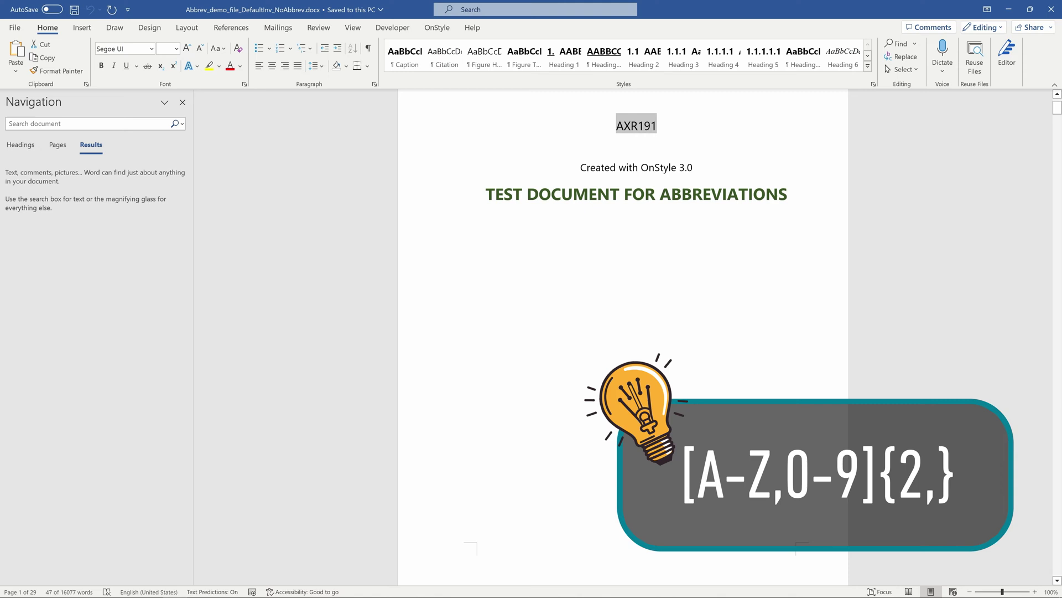
- Copy the 47 selected uppercase abbreviations to the clipboard
scroll(637, 161, "up", 1)
right_click(637, 160)
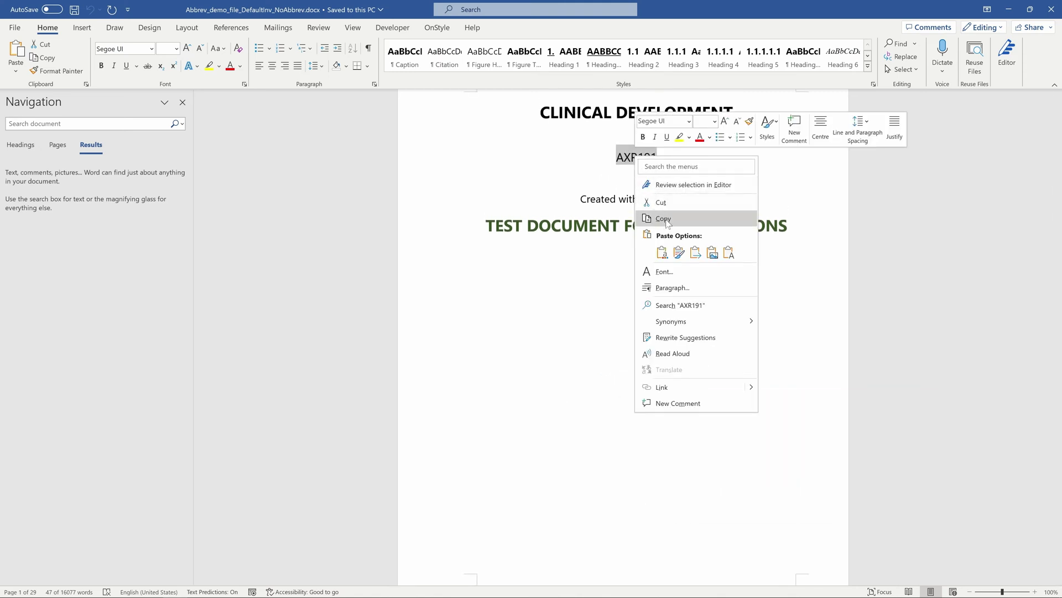
left_click(663, 219)
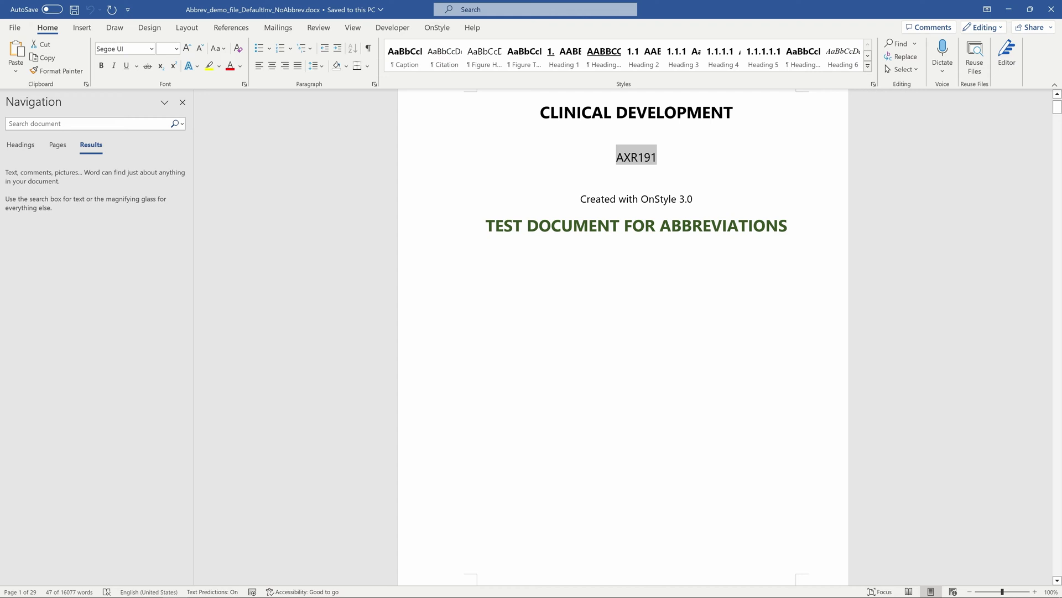
- Paste the abbreviations into Sheet1 from B2, remove duplicates, and sort them A to Z
key("alt+Tab")
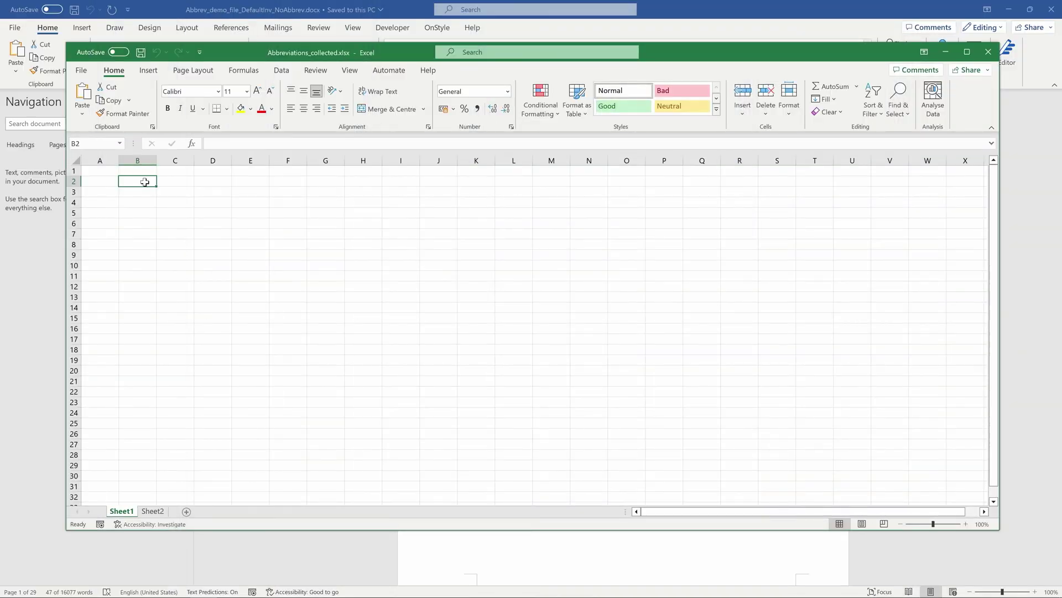
right_click(147, 184)
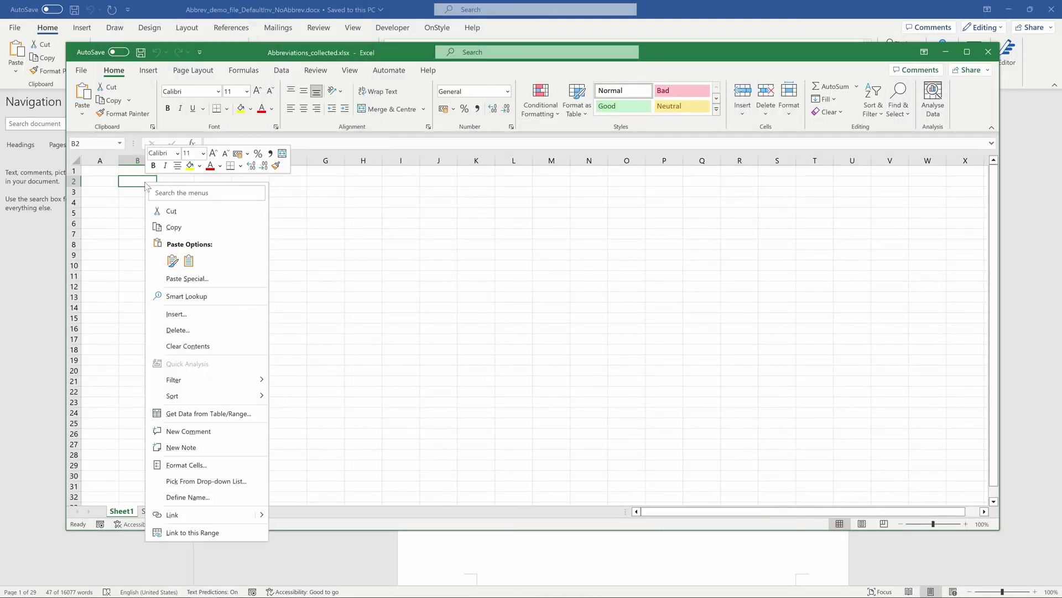
left_click(188, 260)
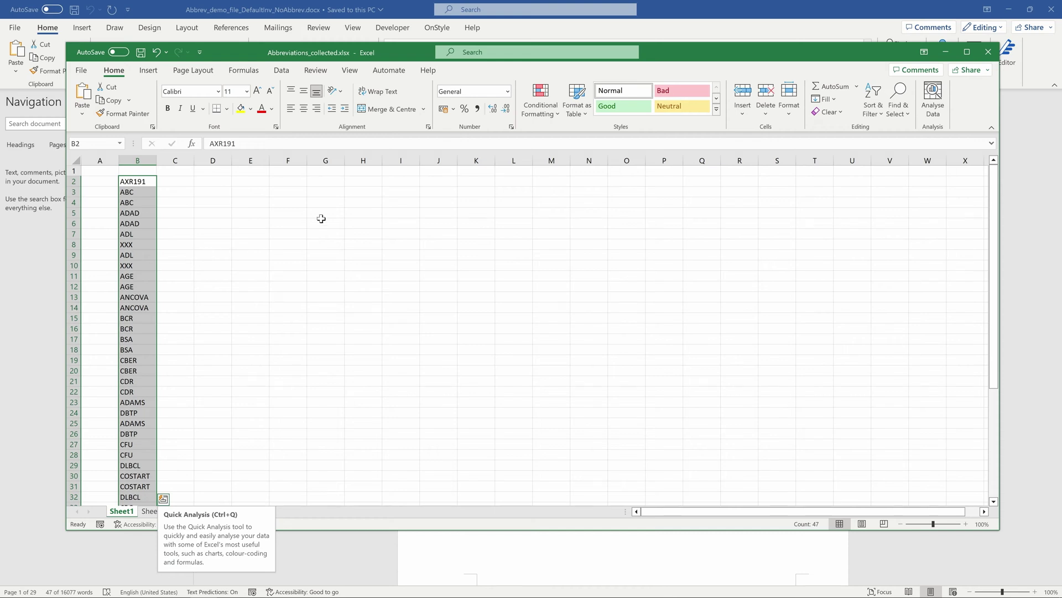
left_click(291, 73)
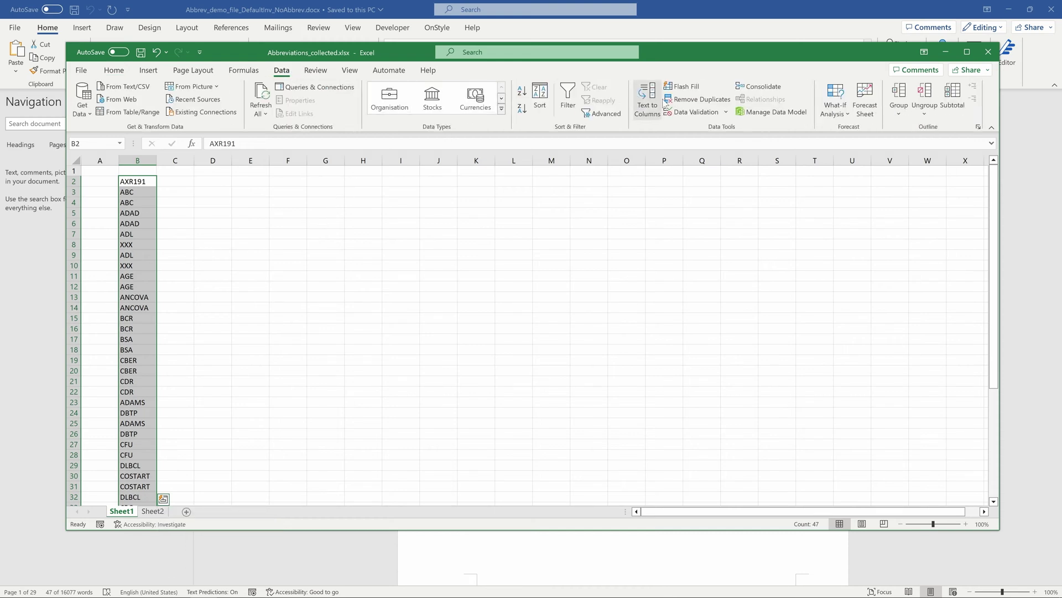
left_click(691, 101)
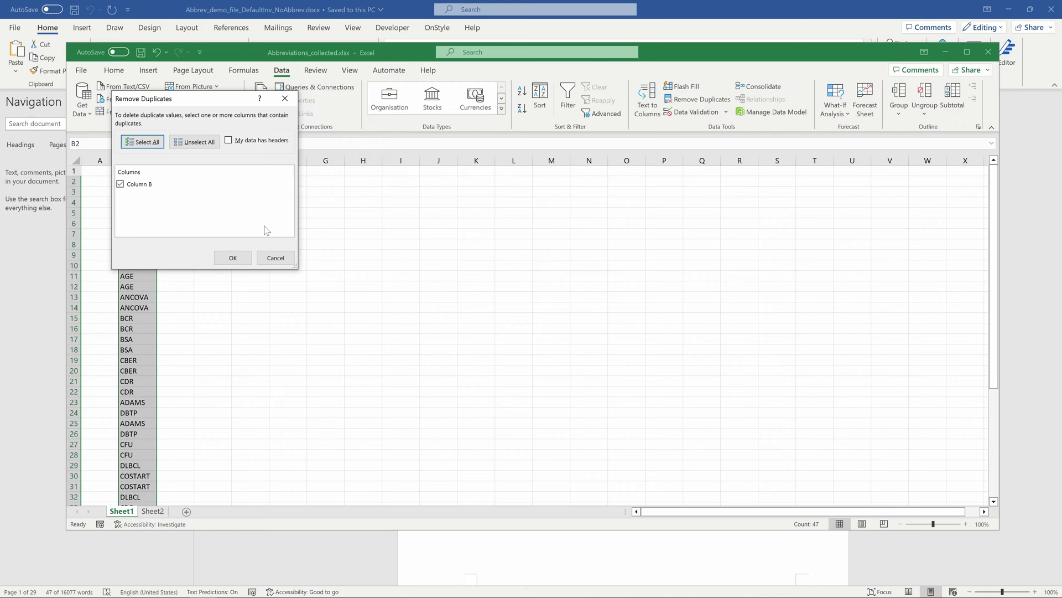
left_click(233, 259)
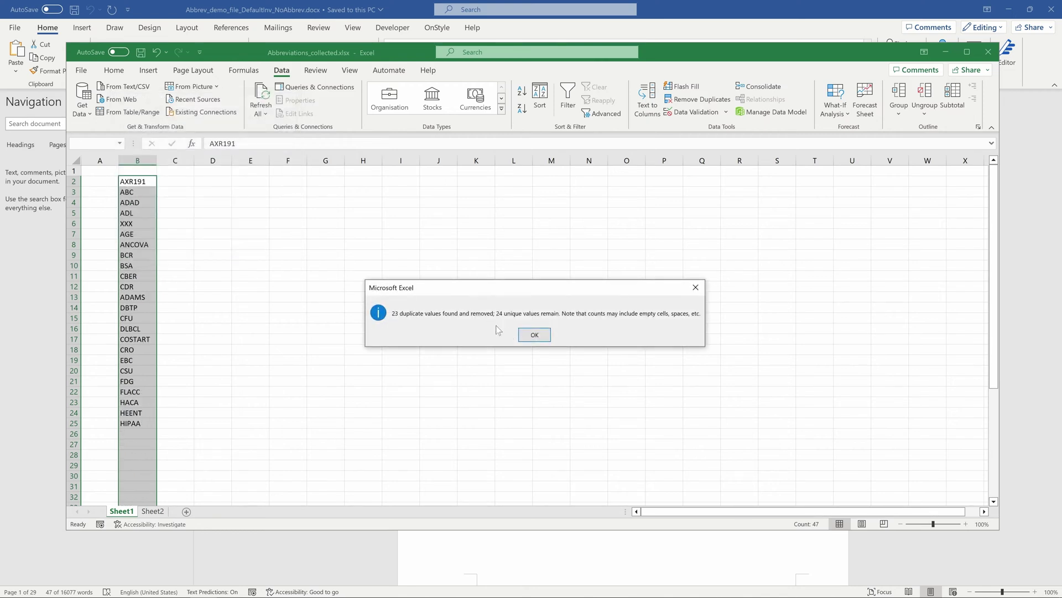
left_click(528, 336)
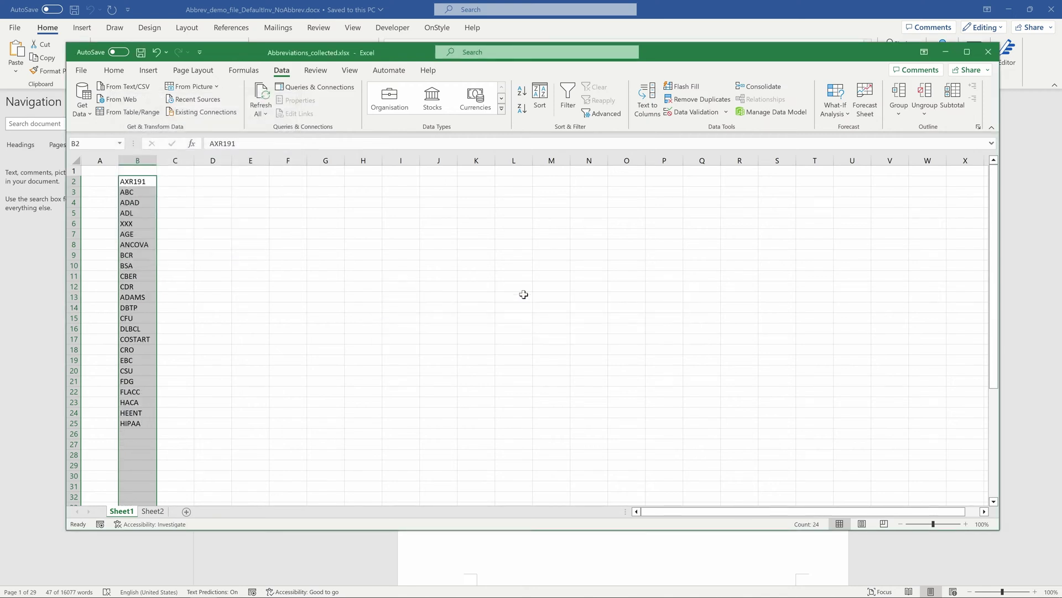
left_click(523, 94)
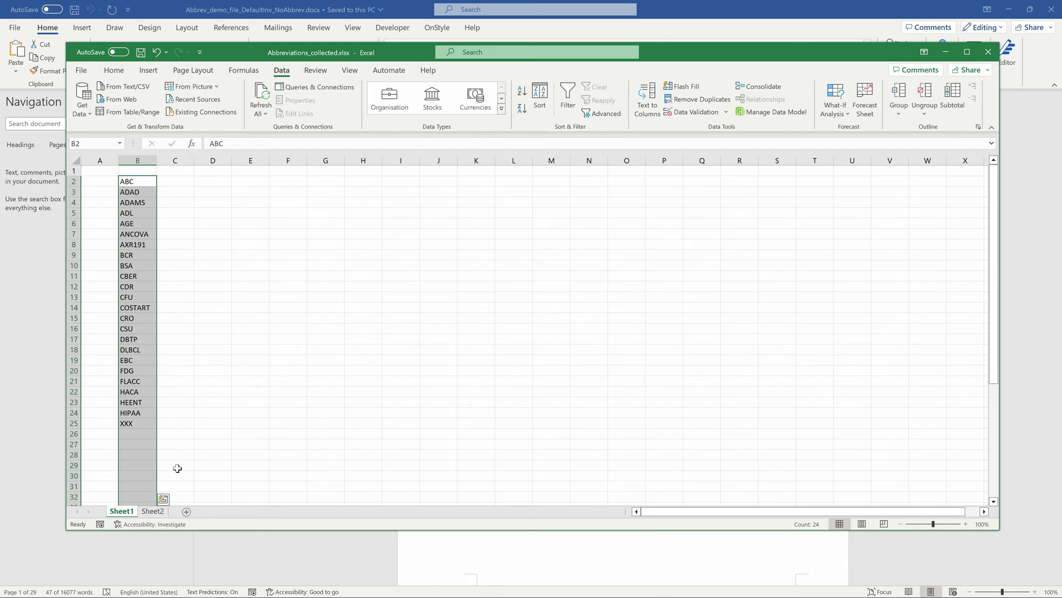
- Copy Sheet2's abbreviations and definitions in B2:C24, then return to Word
left_click(151, 514)
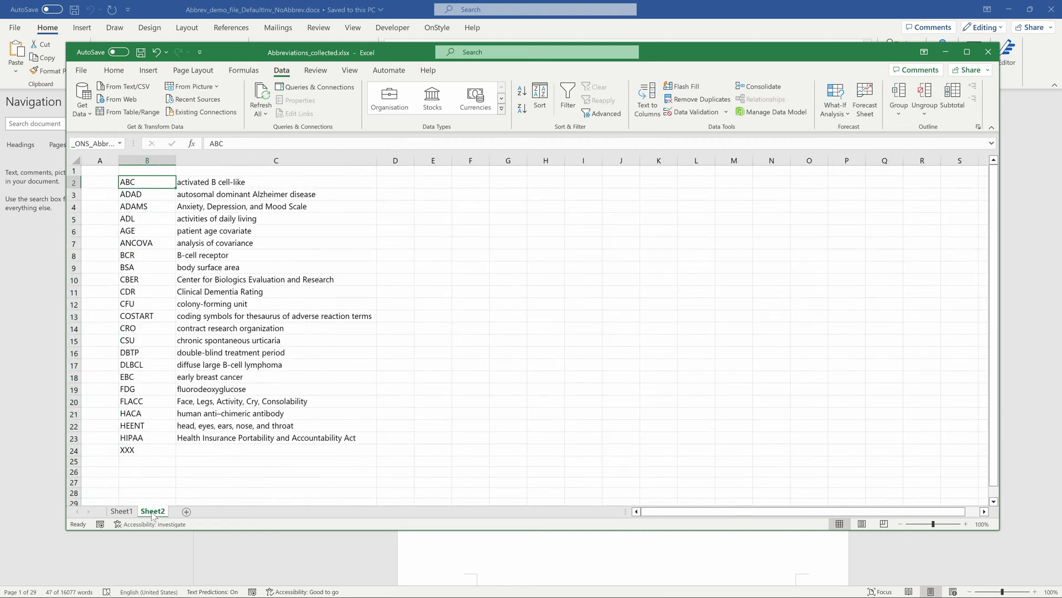
mouse_move(136, 181)
left_mouse_down()
mouse_move(243, 324)
mouse_move(245, 447)
left_mouse_up()
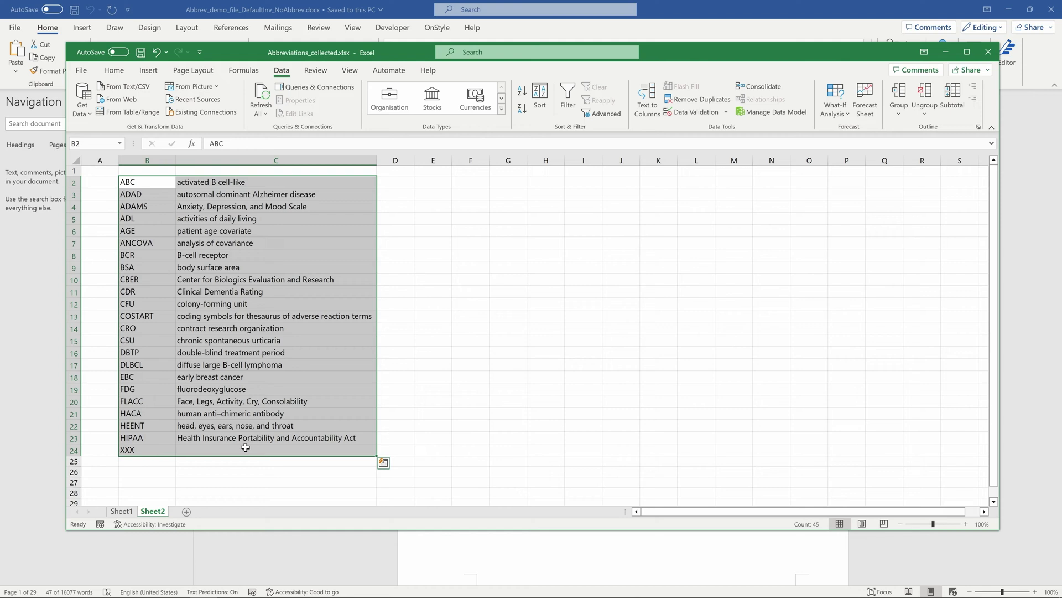
right_click(242, 396)
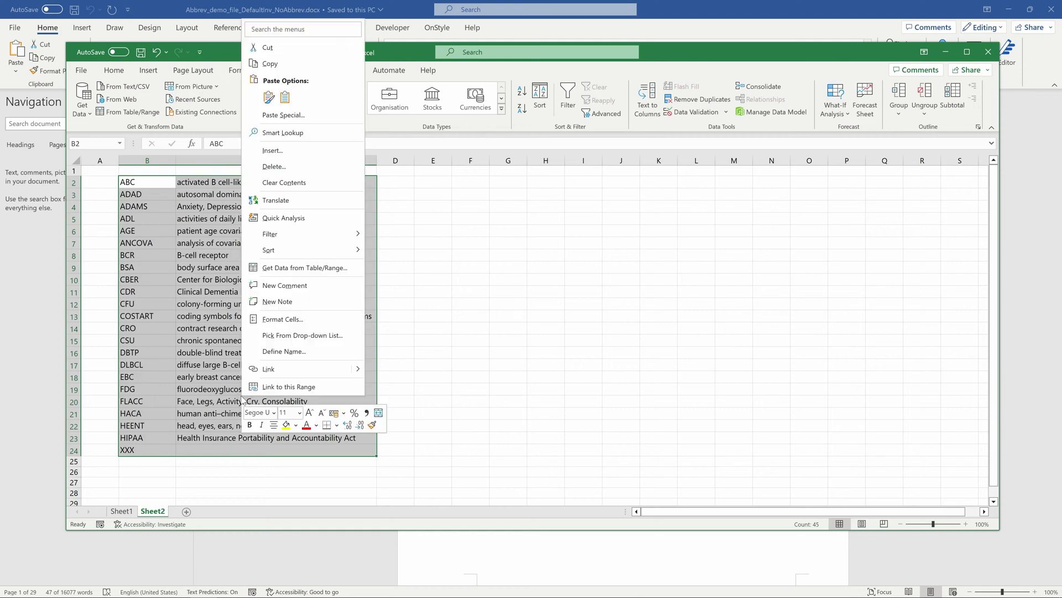
left_click(319, 67)
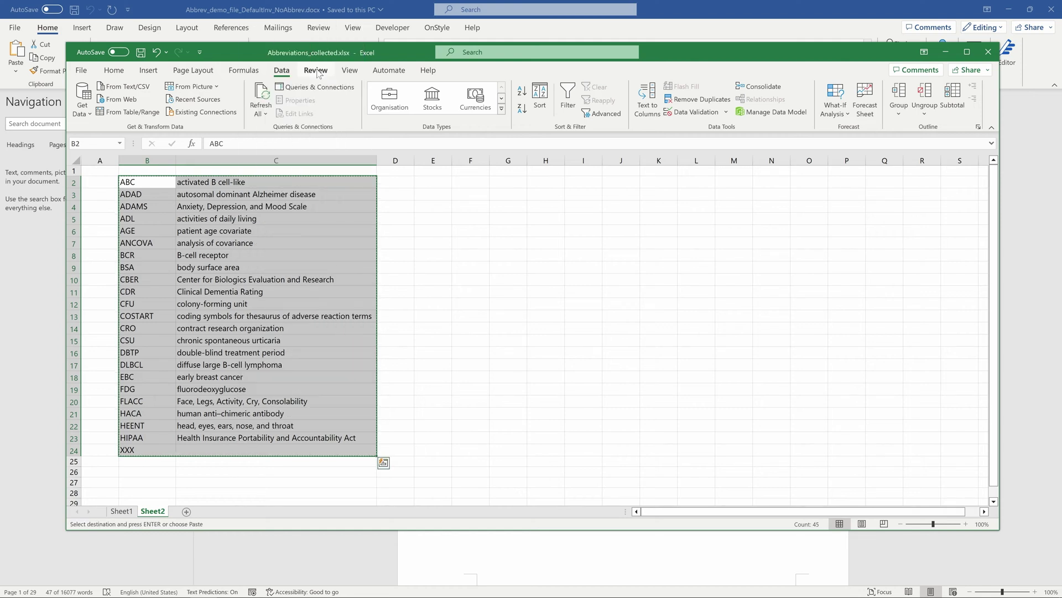
left_click(652, 16)
- Paste the copied Excel abbreviation list onto the blank line under LIST OF ABBREVIATIONS
scroll(623, 332, "down", 10)
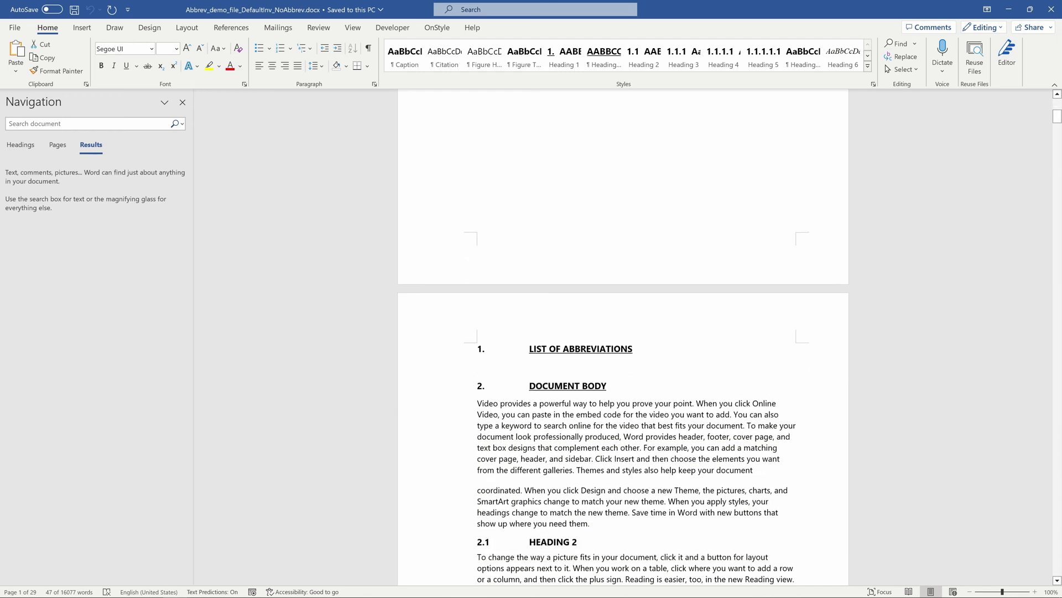
left_click(487, 365)
right_click(488, 365)
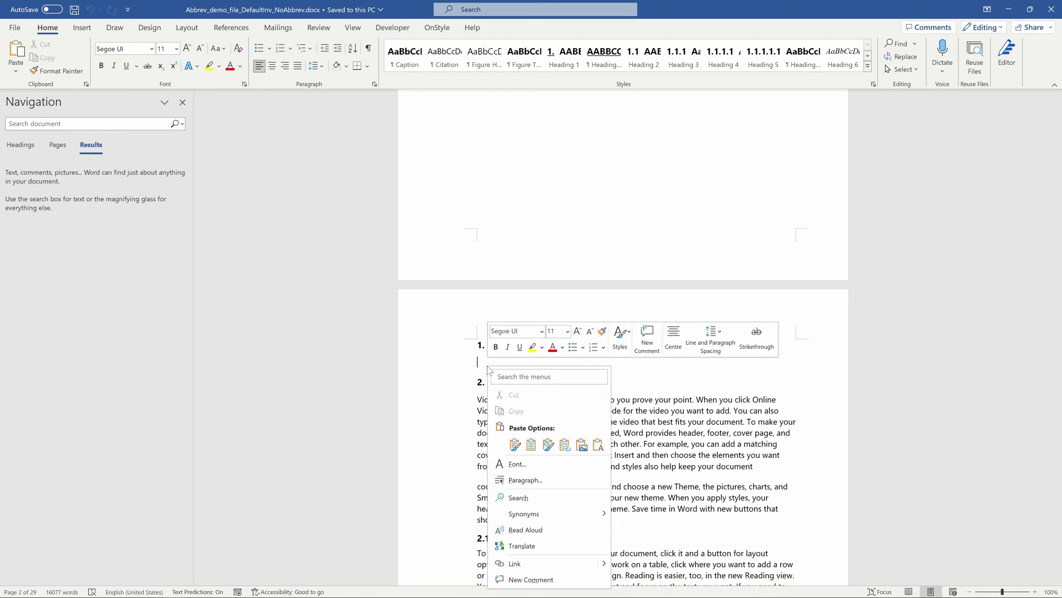
left_click(531, 442)
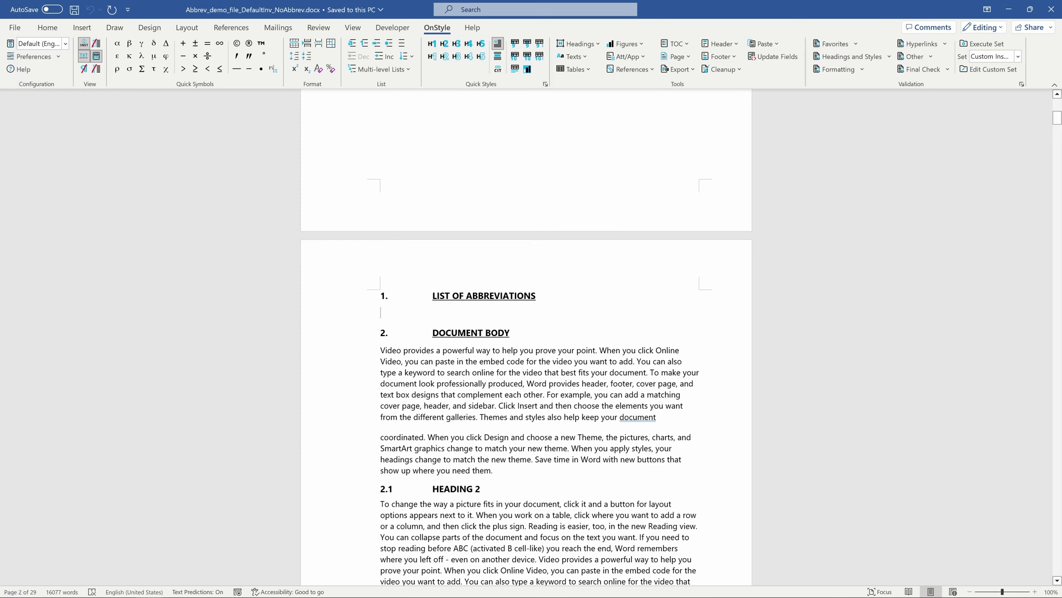
left_click(639, 70)
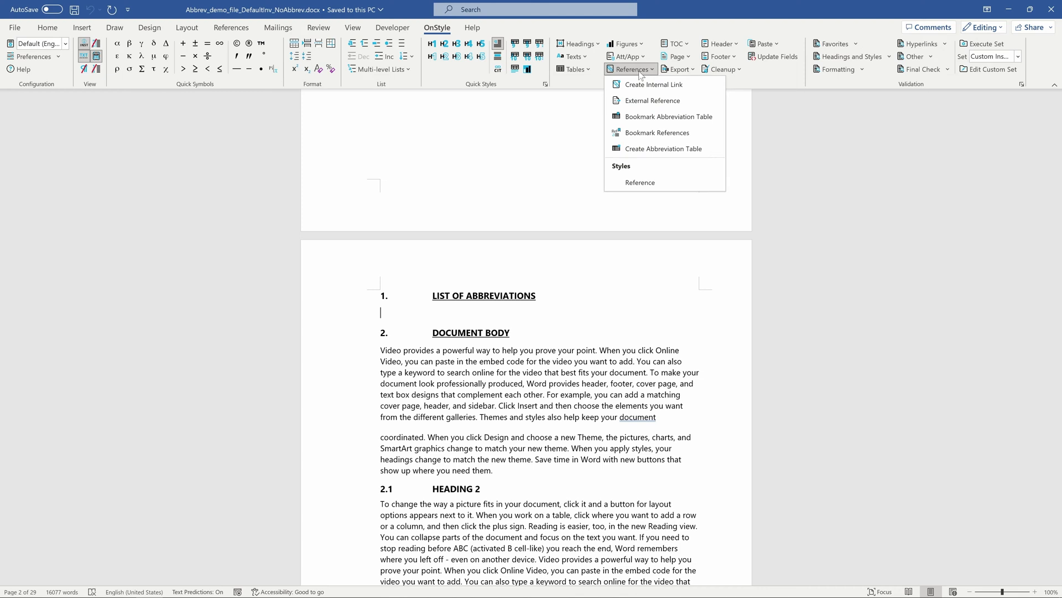
left_click(638, 149)
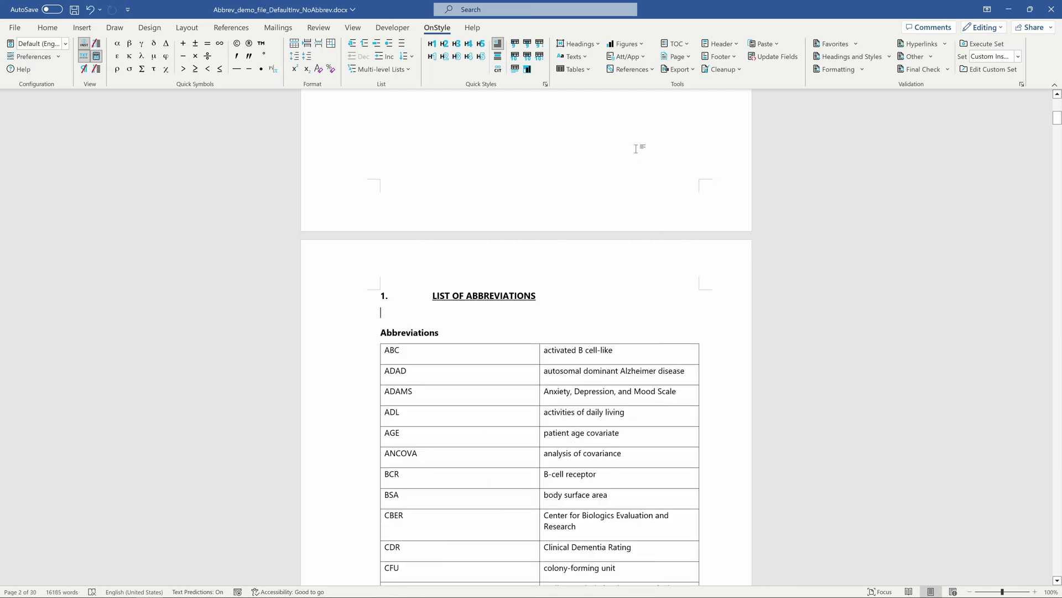
scroll(639, 166, "down", 4)
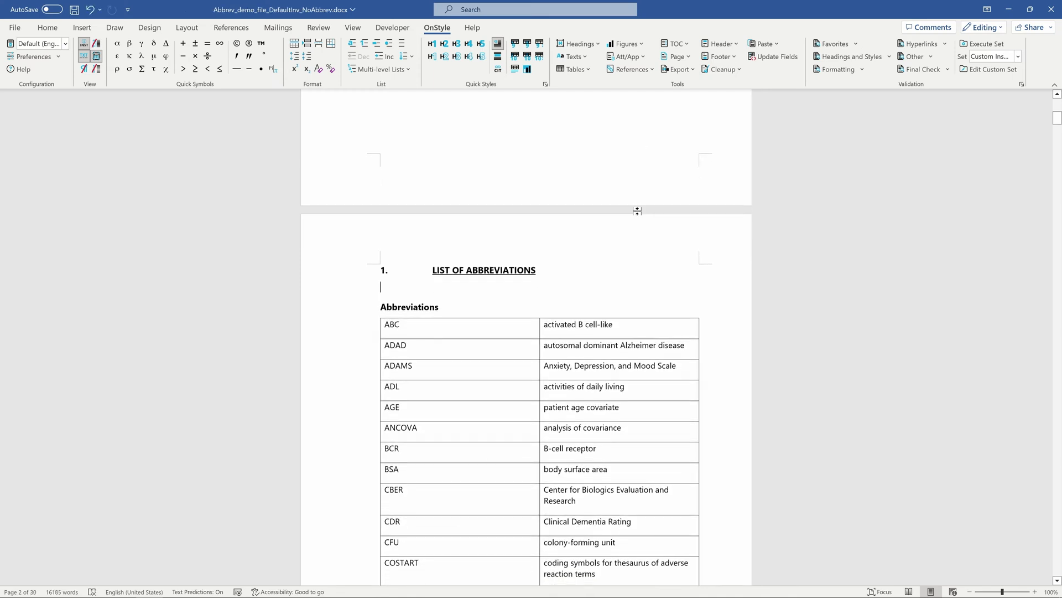
scroll(526, 337, "down", 7)
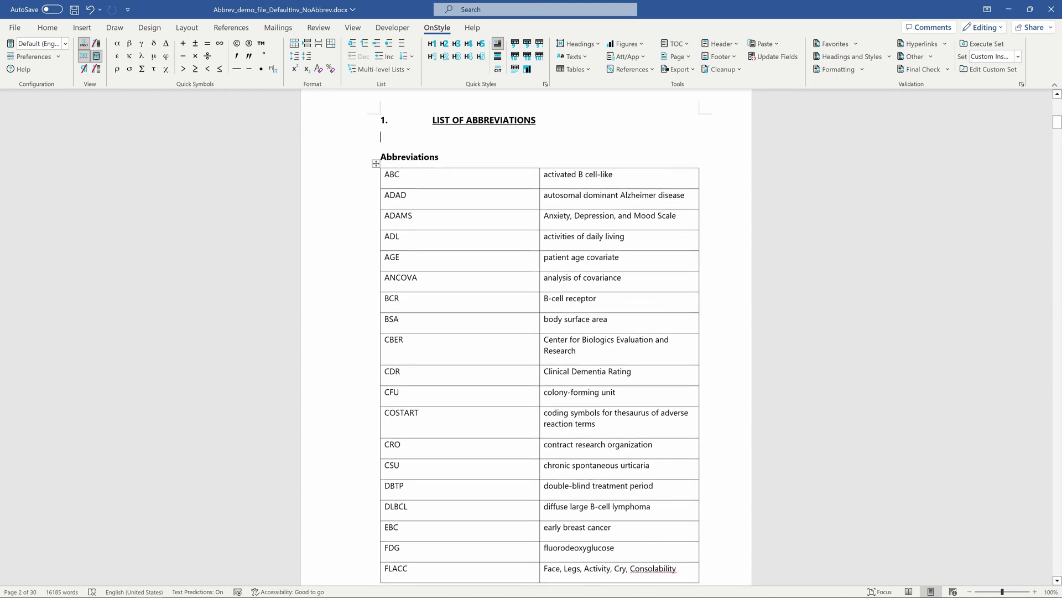
scroll(526, 337, "down", 7)
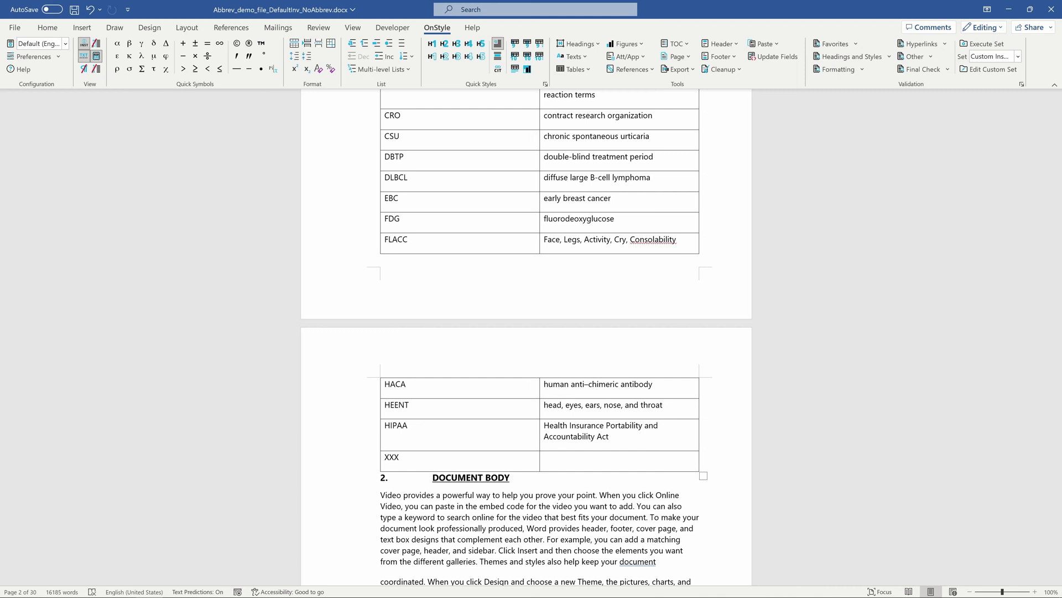
- Review the Abbreviation settings on the OnStyle Validation Rules tab, including trivial abbreviations and format
left_click(49, 56)
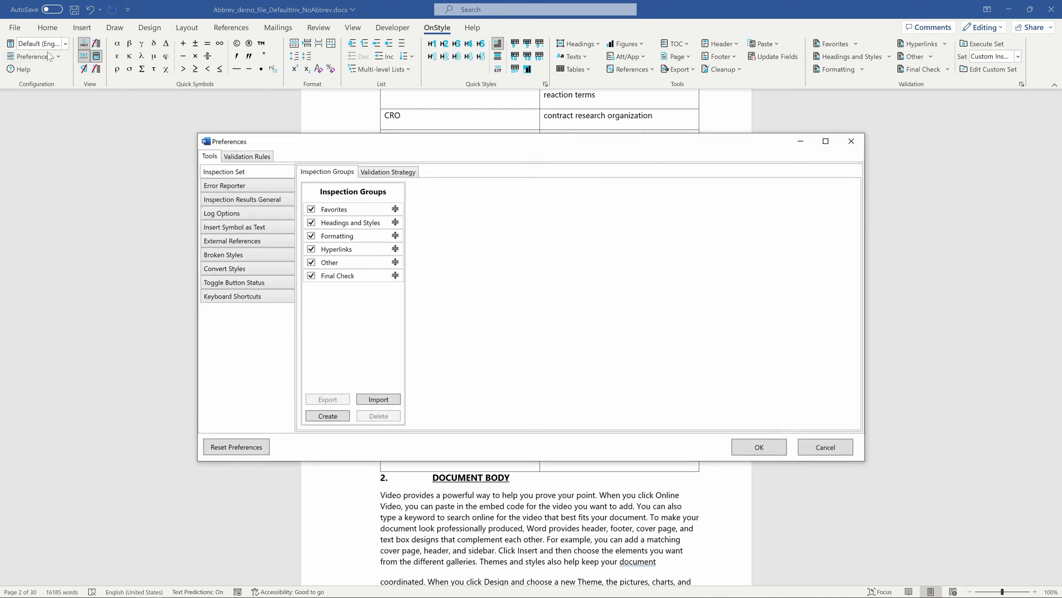
left_click(228, 158)
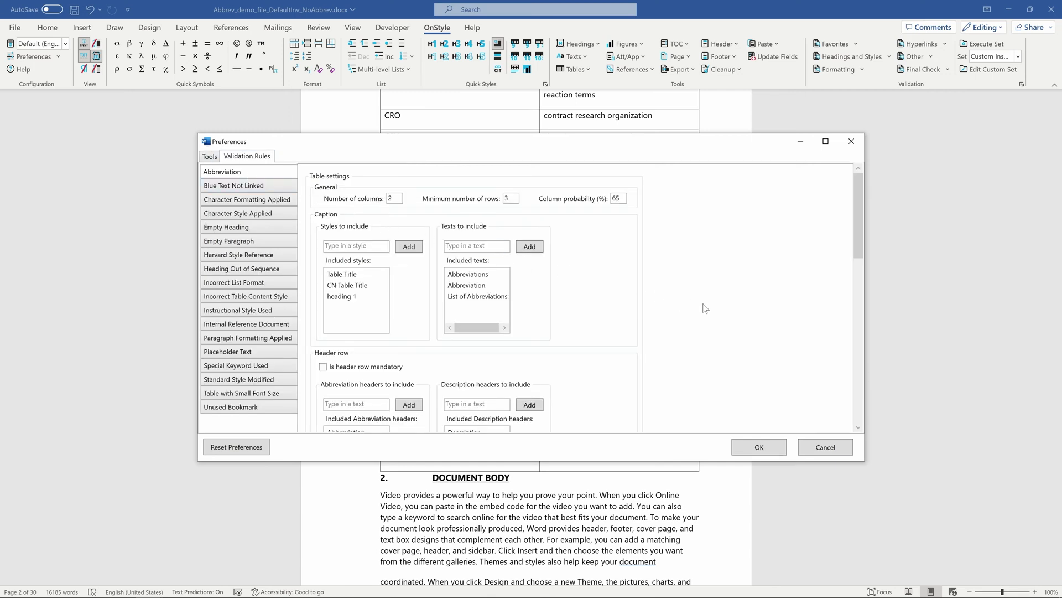
scroll(705, 308, "down", 10)
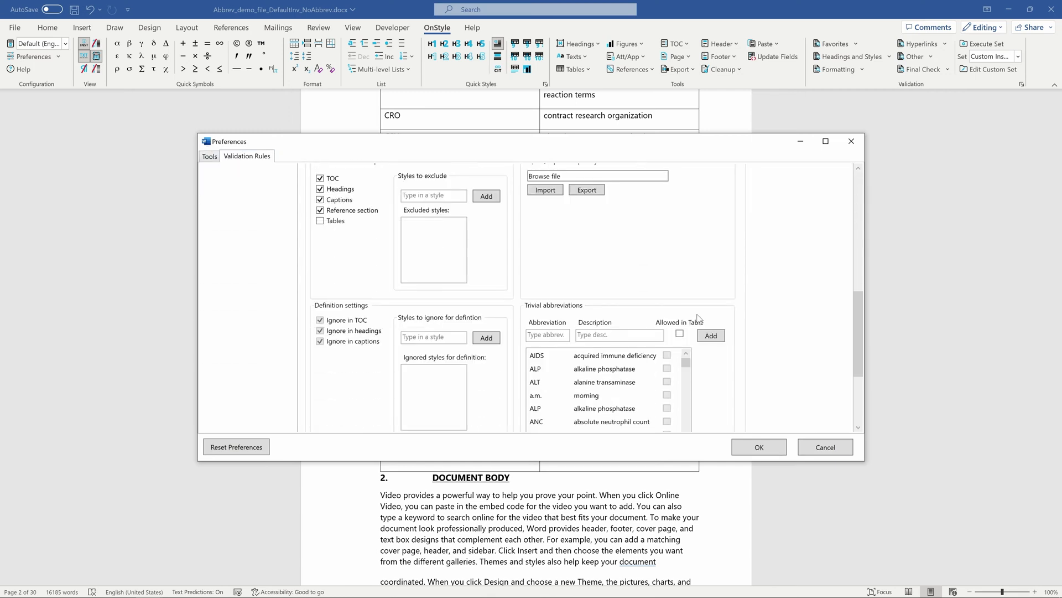
scroll(699, 317, "down", 3)
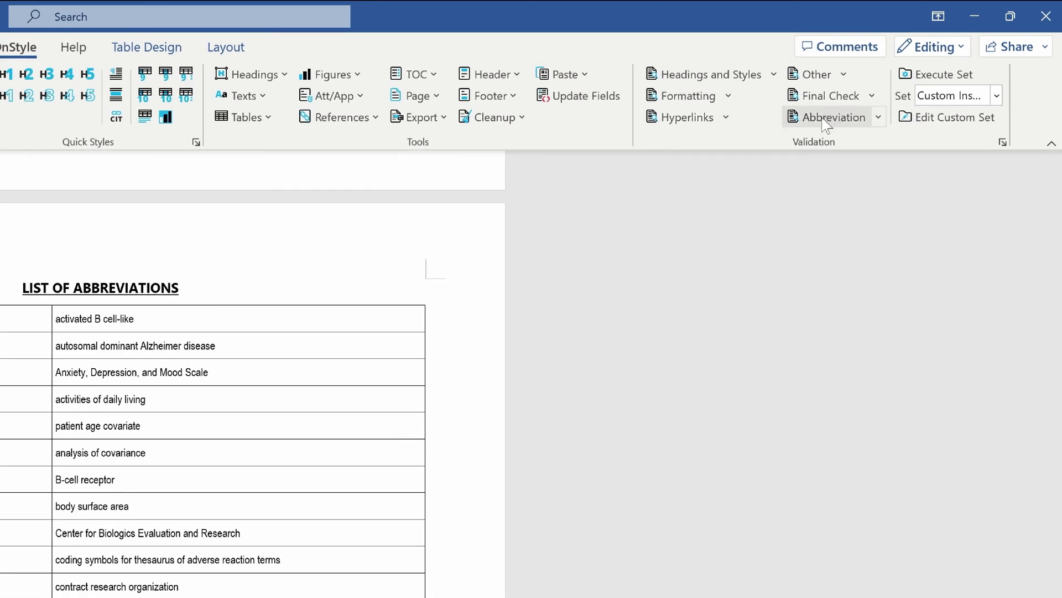
- Run the OnStyle abbreviation check and review the unused HA, HCP and HMA rows
left_click(825, 119)
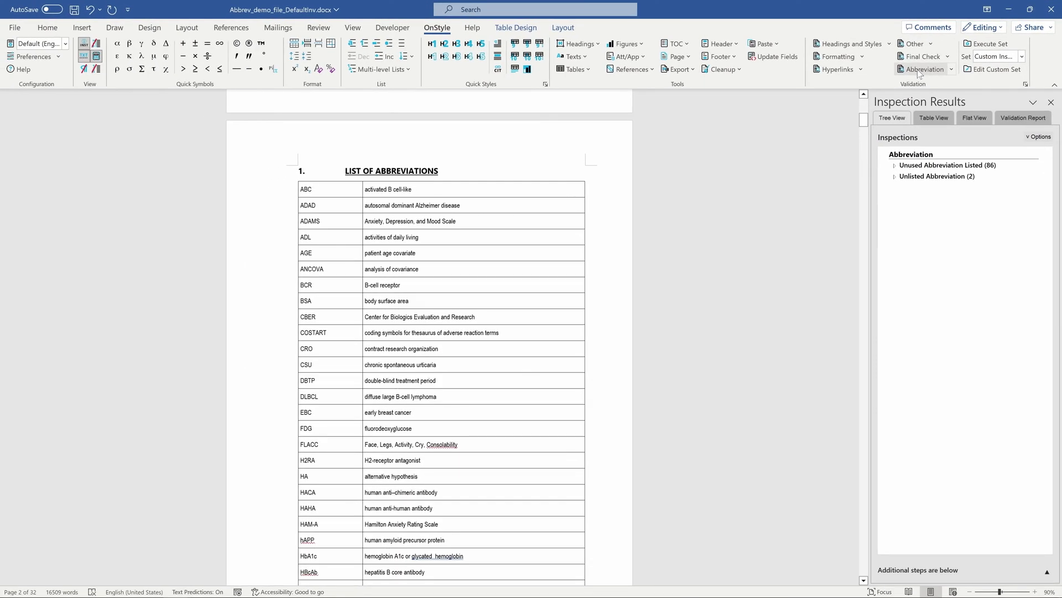
left_click(897, 167)
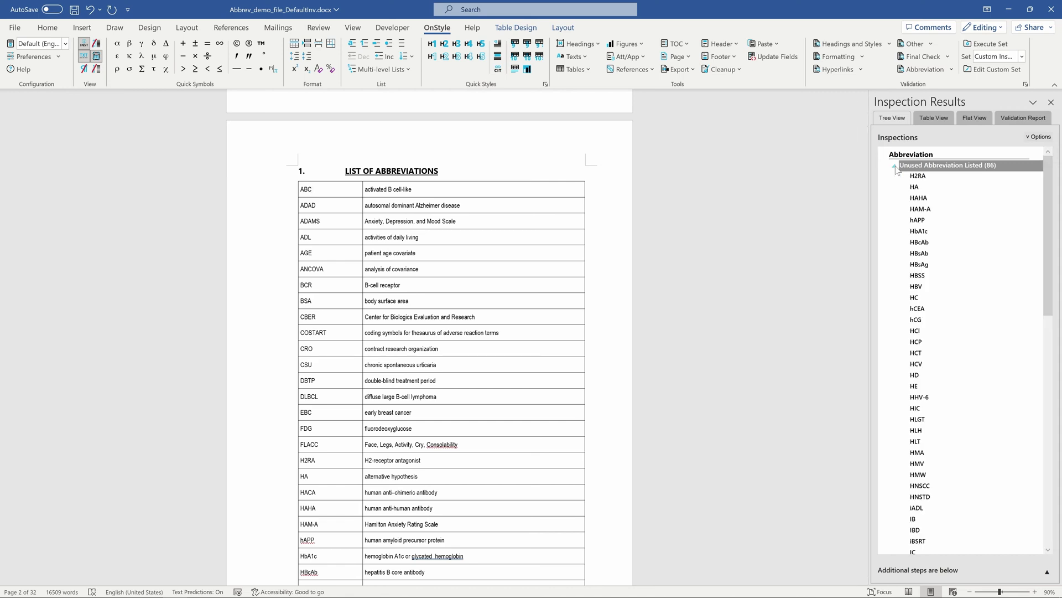
left_click(923, 189)
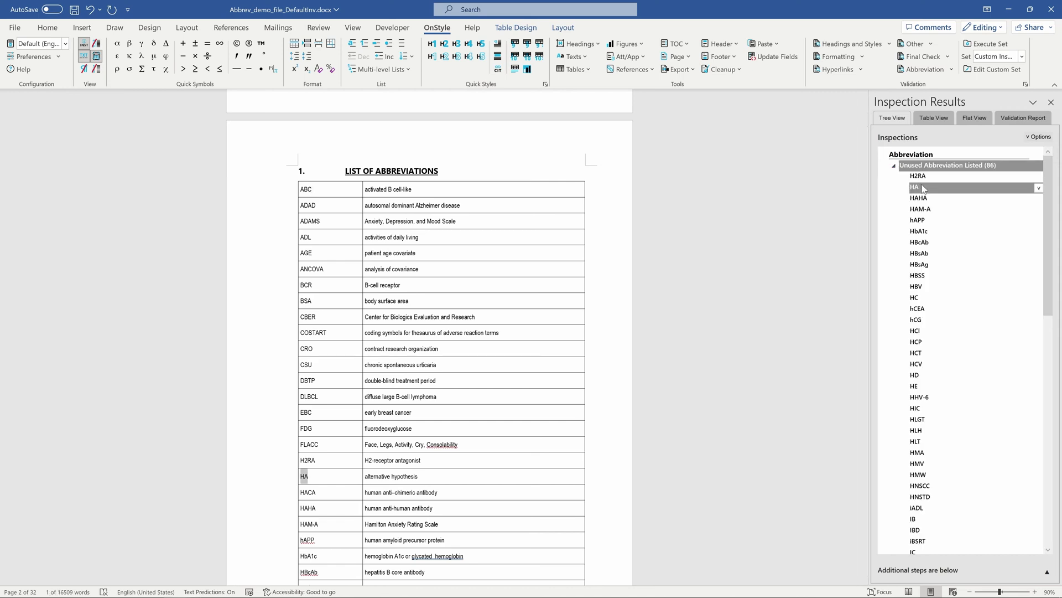
left_click(916, 341)
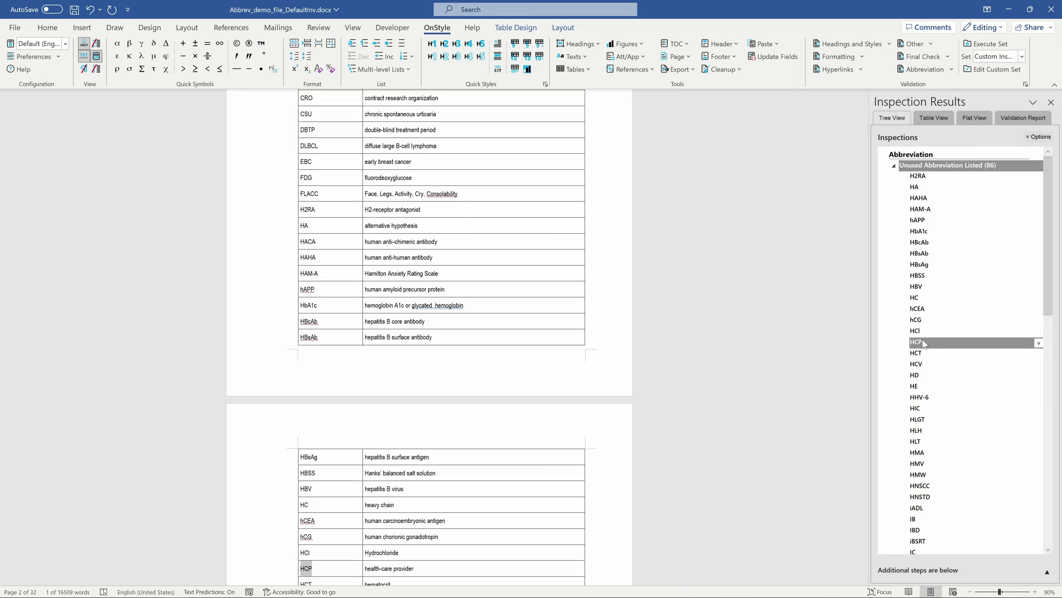
left_click(921, 453)
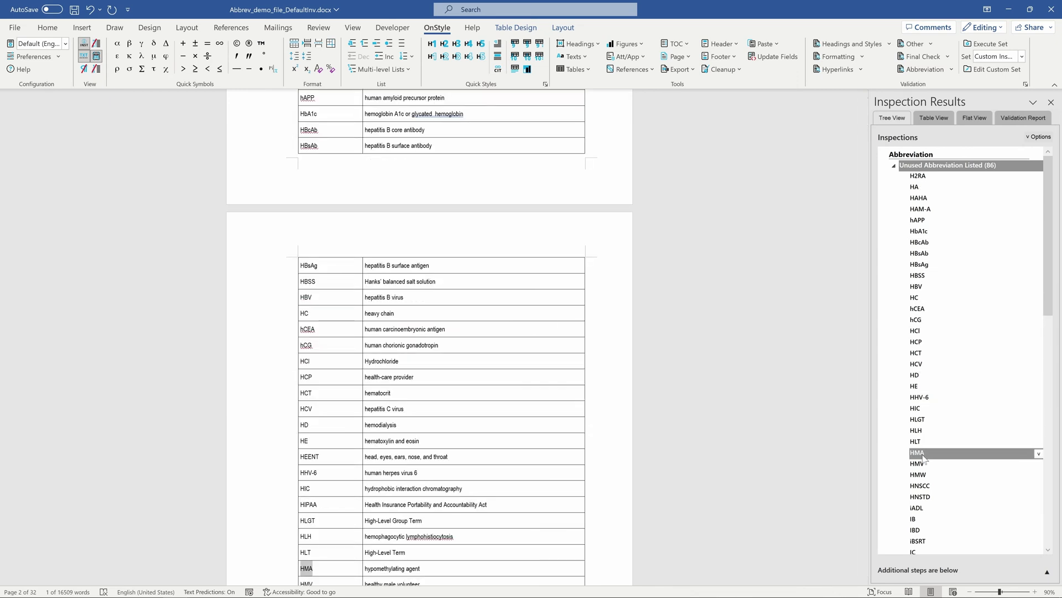
- Delete the HMA row, then delete all remaining unused abbreviation rows with Delete Table Row
left_click(1038, 453)
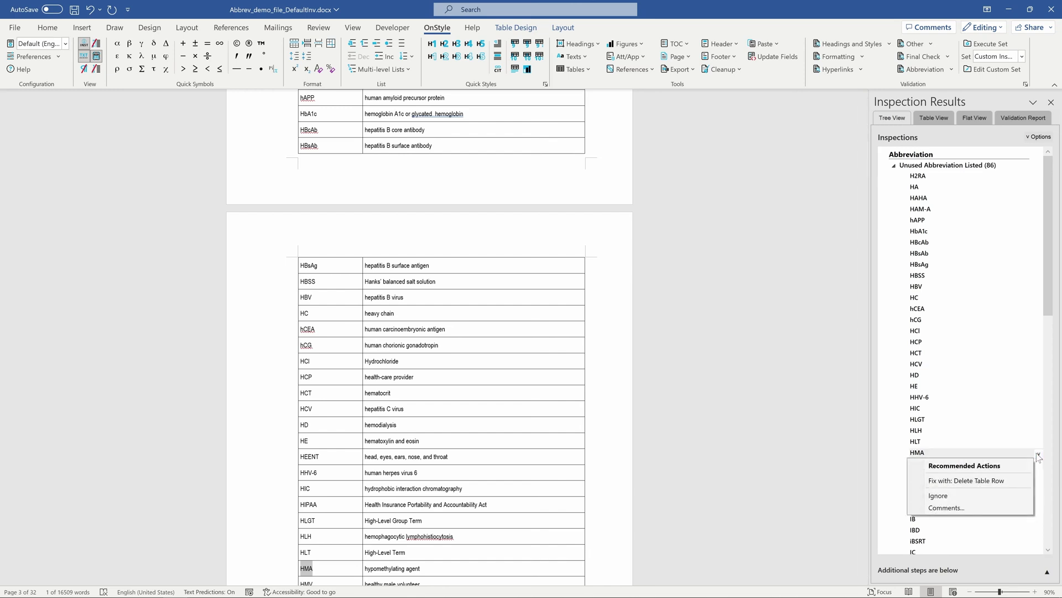
left_click(977, 480)
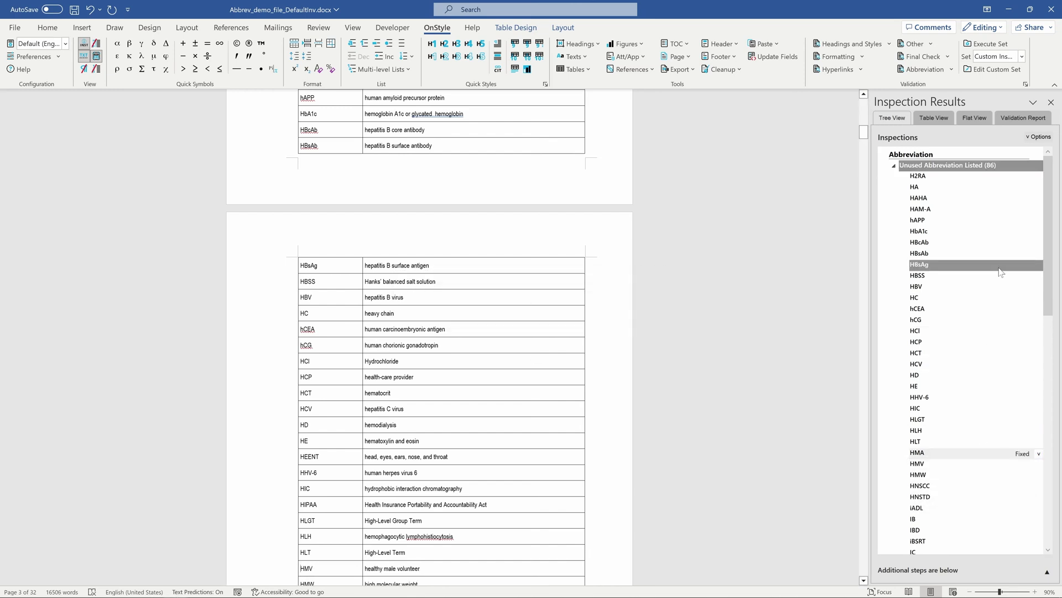
left_click(1039, 166)
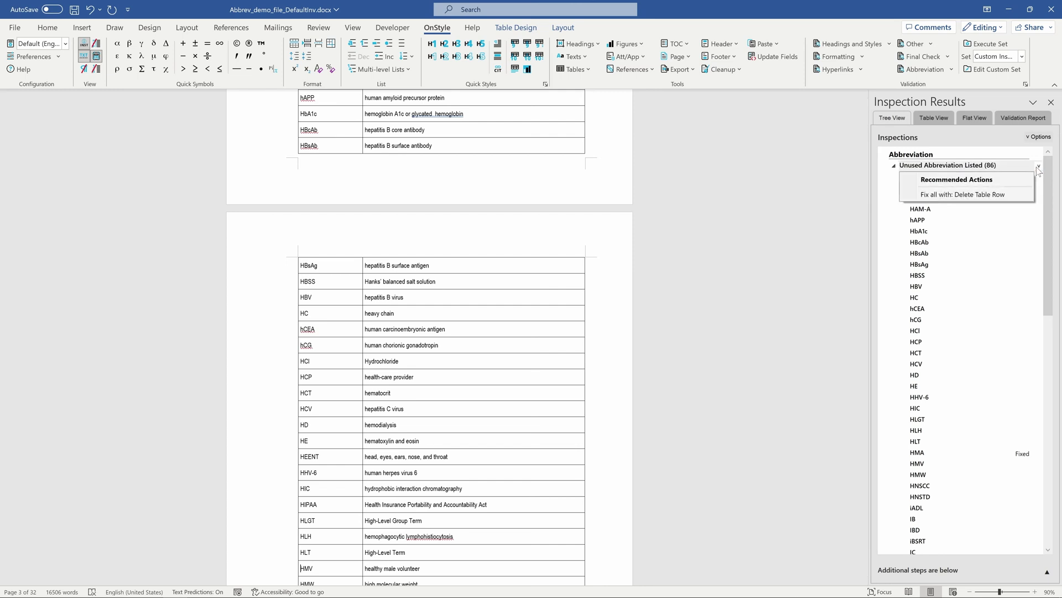
left_click(966, 195)
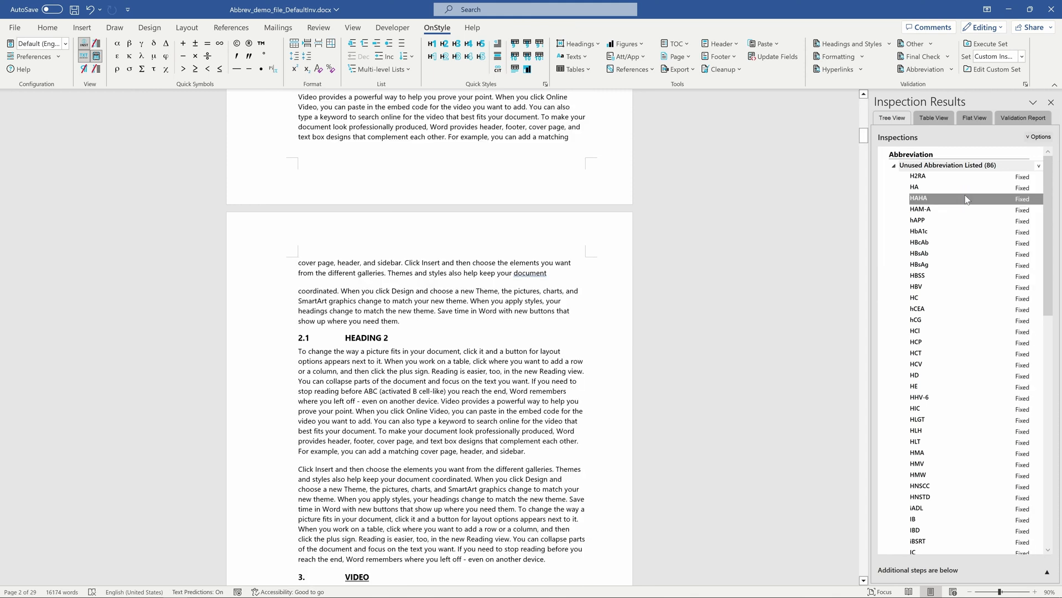
- Review where CDR and CFU occur, then add both unlisted abbreviations to the table
left_click(893, 165)
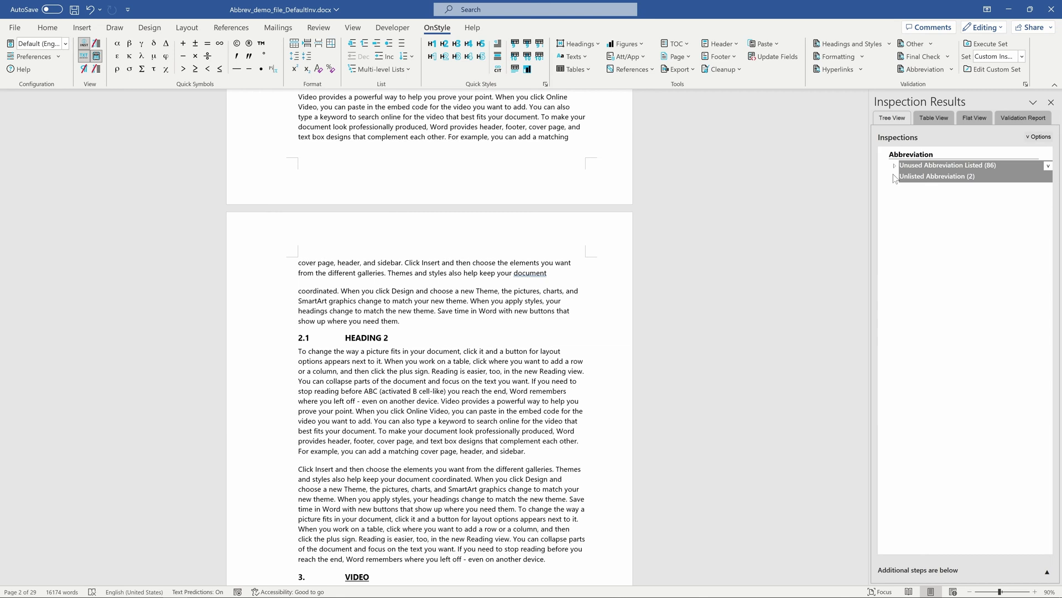
left_click(894, 177)
left_click(917, 188)
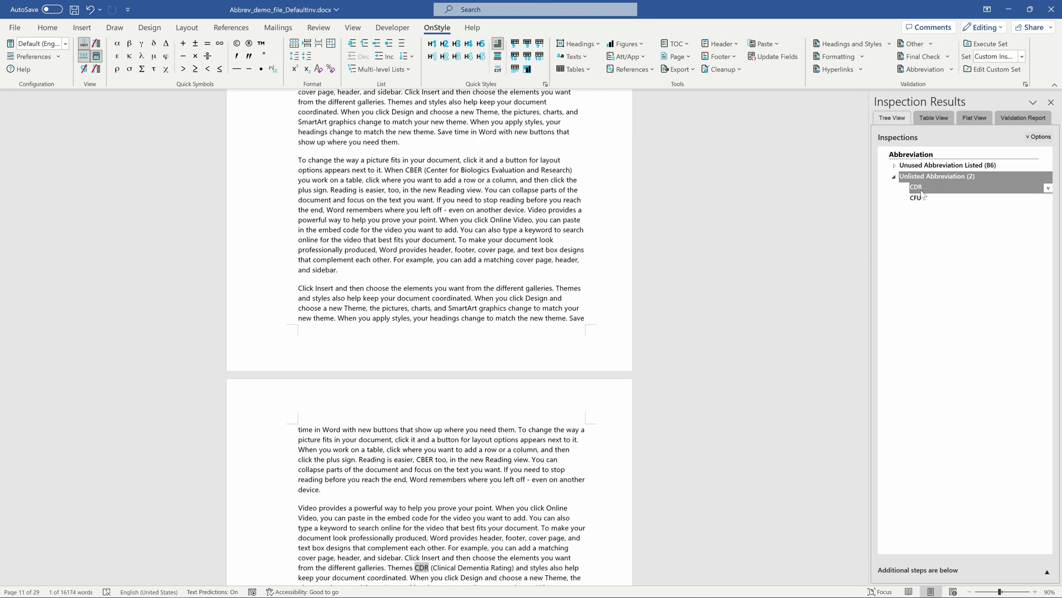
left_click(921, 198)
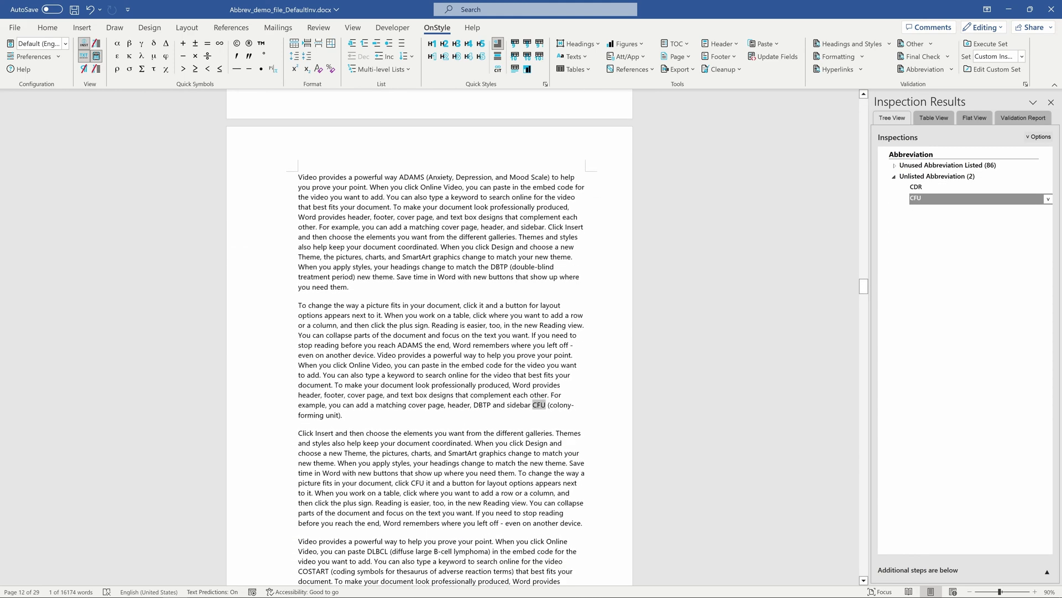
left_click(1045, 177)
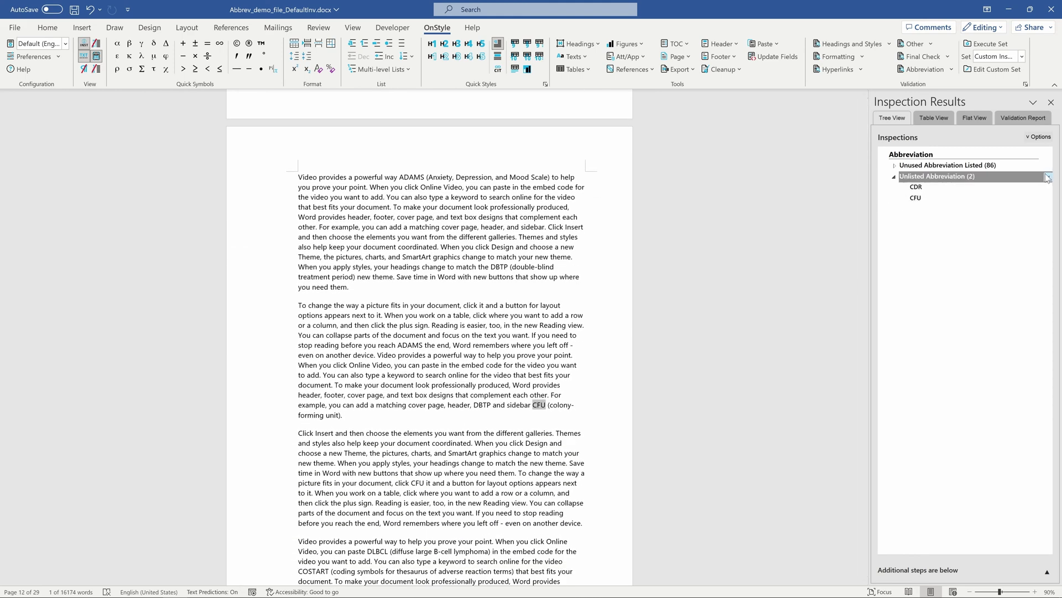
left_click(1047, 177)
left_click(988, 201)
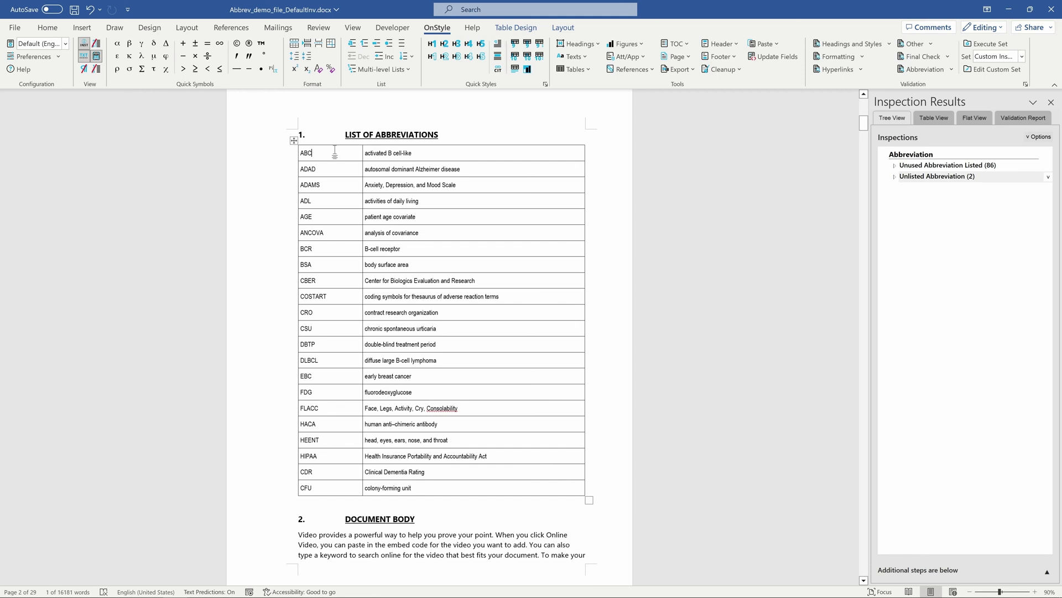
- Rerun the abbreviation check and fix the table order issue with Sort Table
left_click(920, 72)
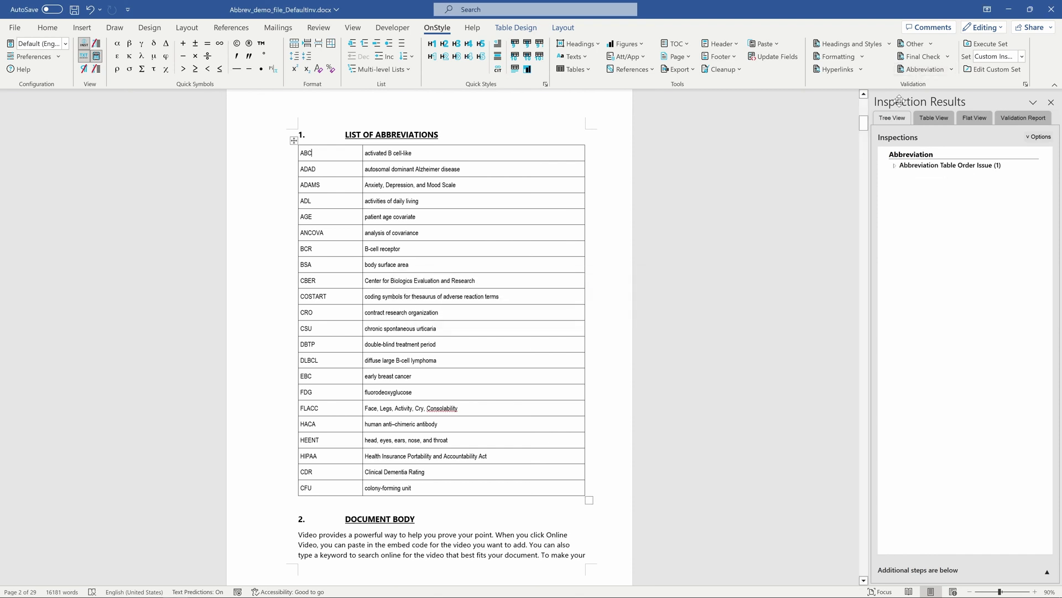
left_click(897, 167)
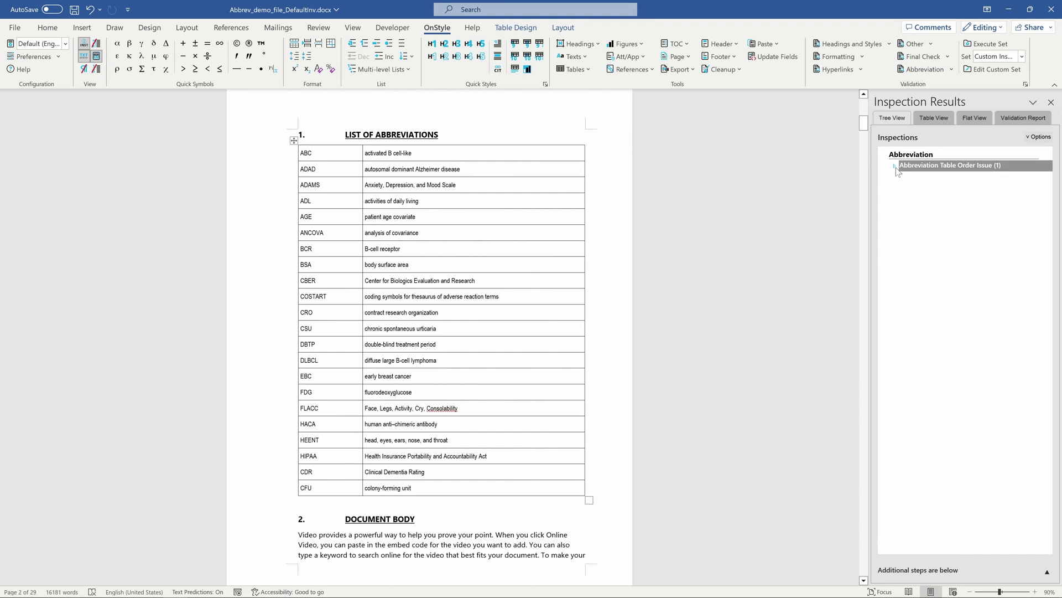
left_click(895, 166)
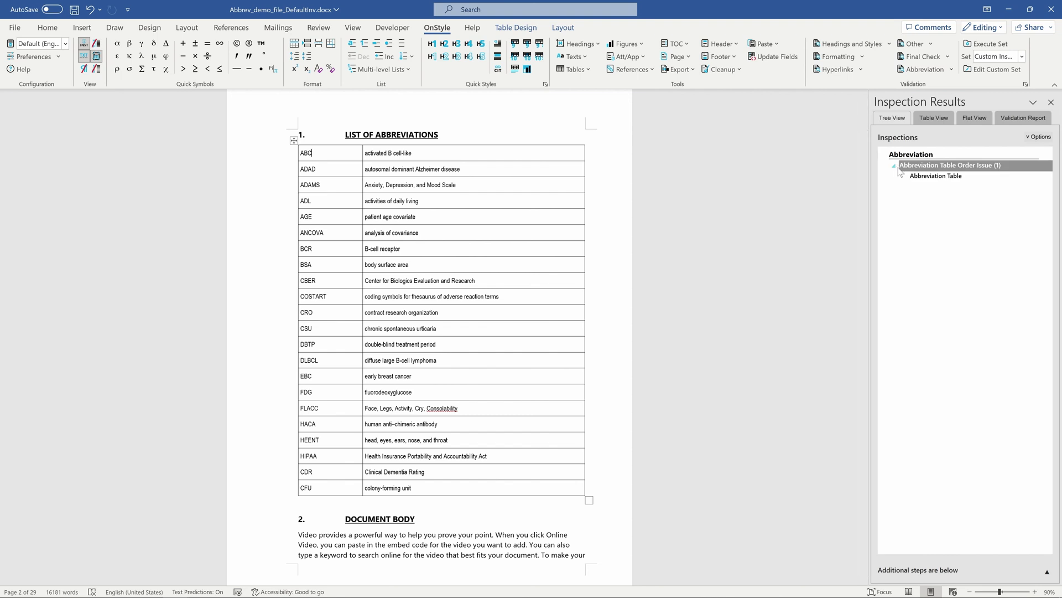
left_click(936, 176)
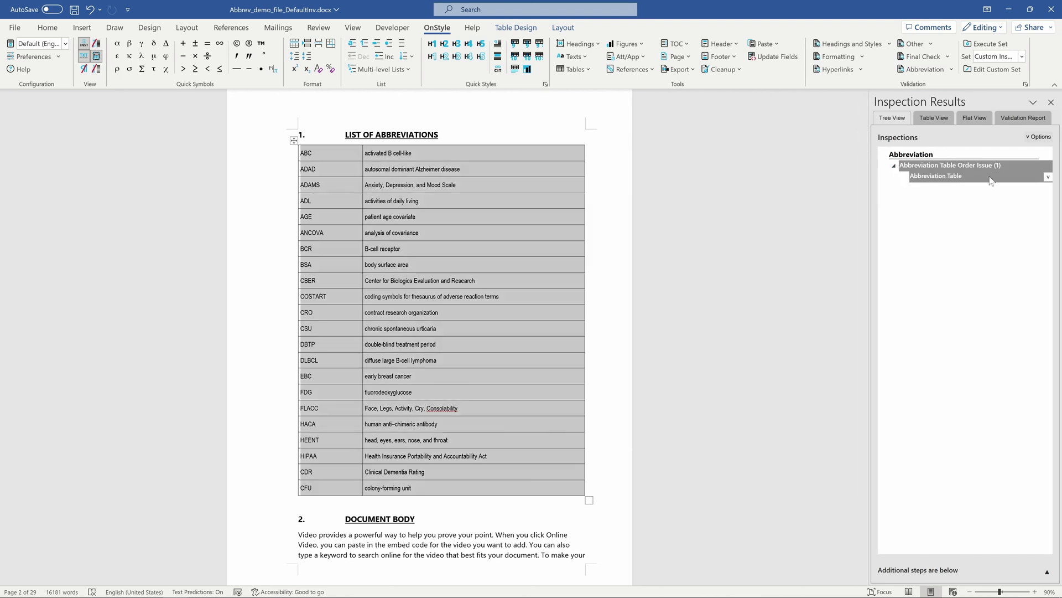
left_click(1048, 178)
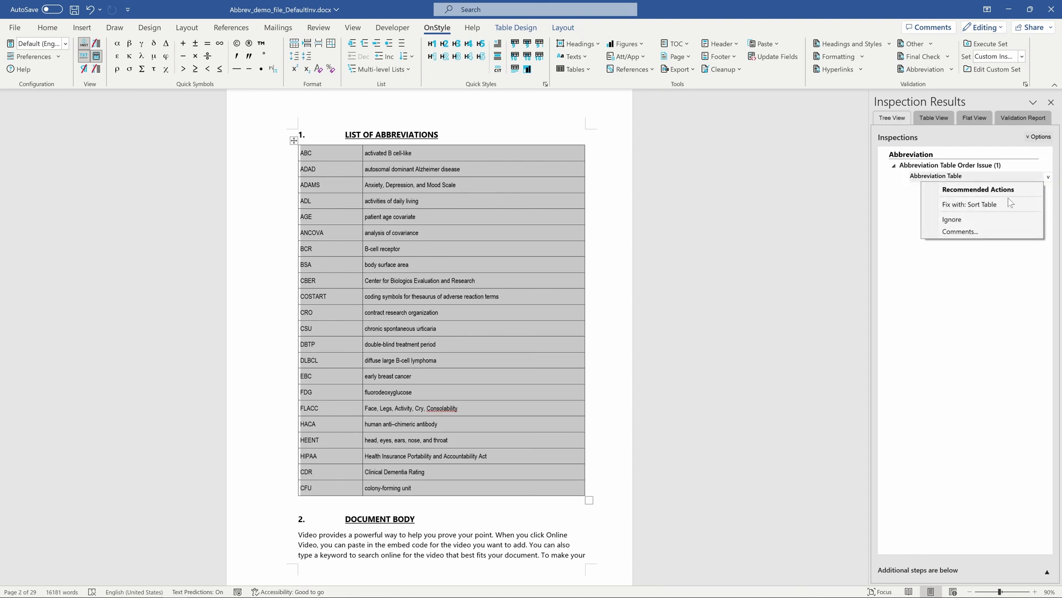
left_click(984, 205)
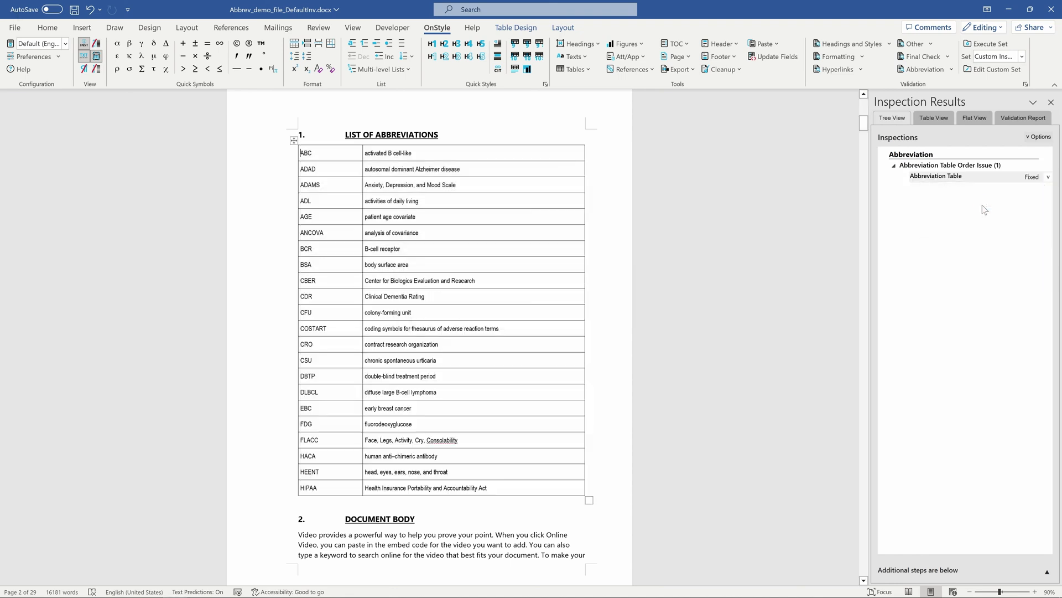